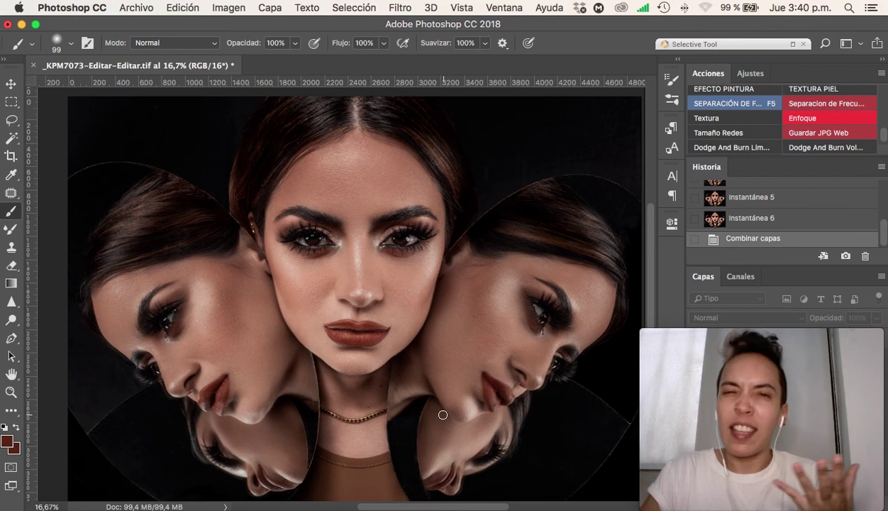
- Resample the image to a resolution of 96 pixels/inch and a width of 2048 pixels, keeping its proportions
click(227, 10)
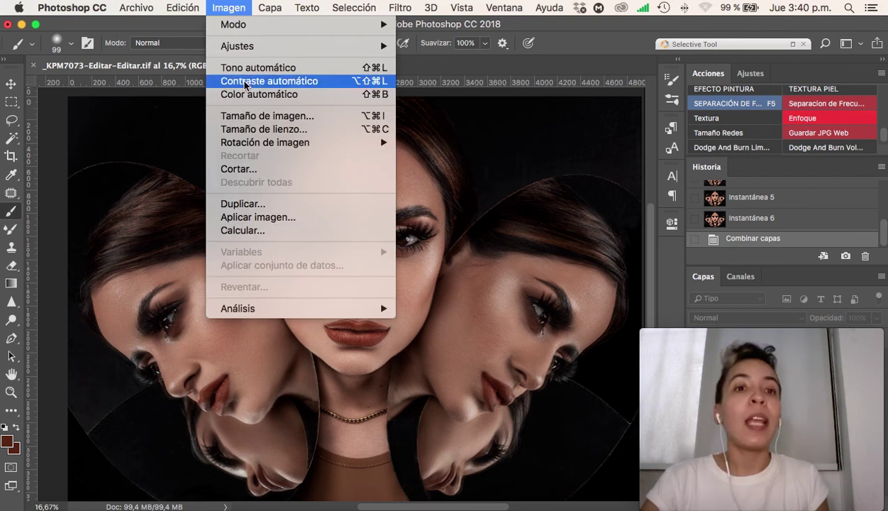
click(252, 117)
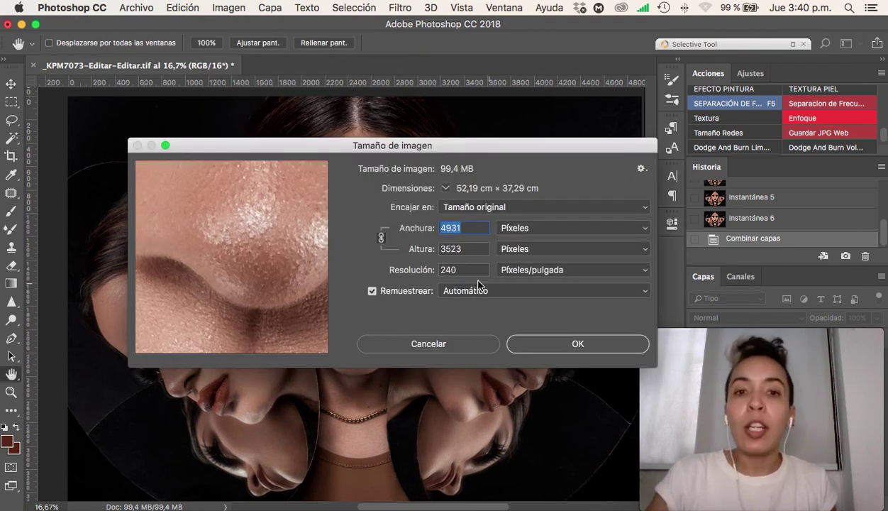
double_click(449, 270)
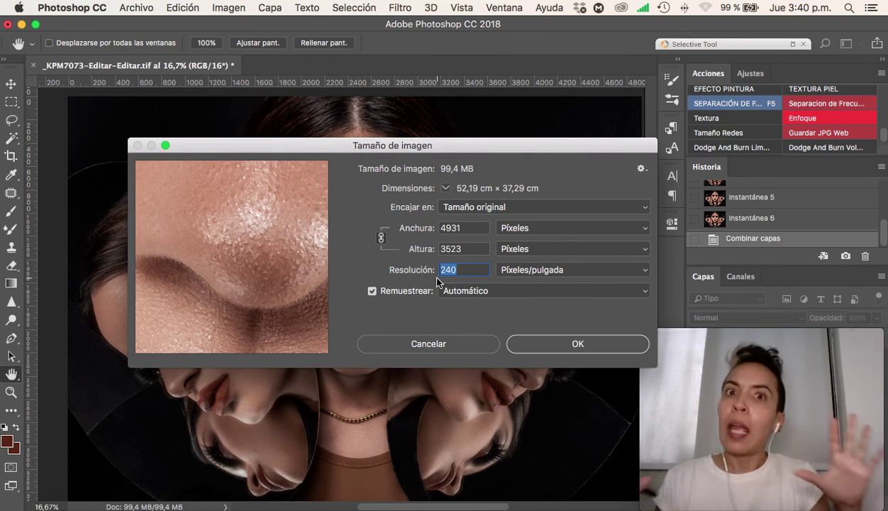
text(96)
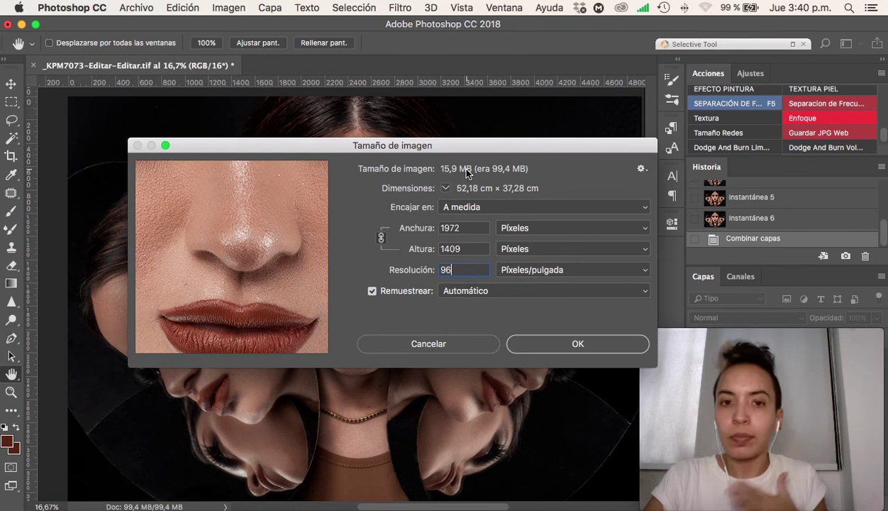
click(461, 229)
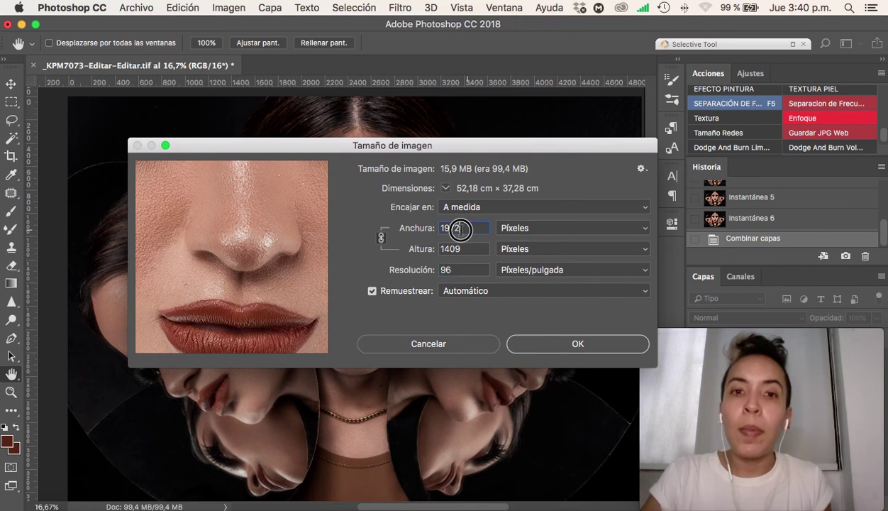
double_click(460, 228)
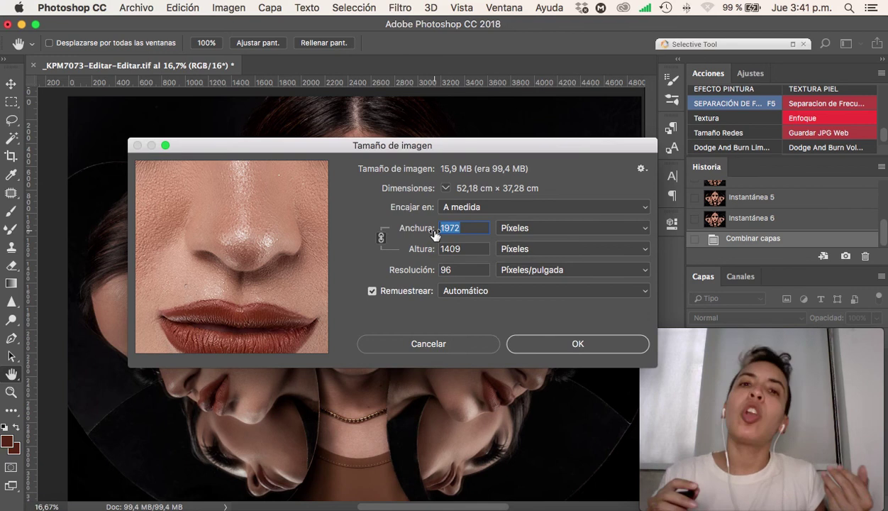
text(2048)
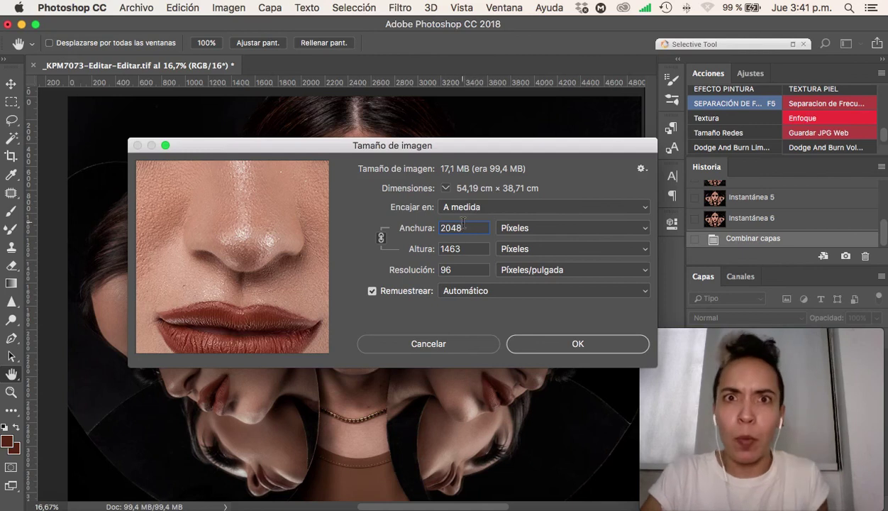
click(555, 348)
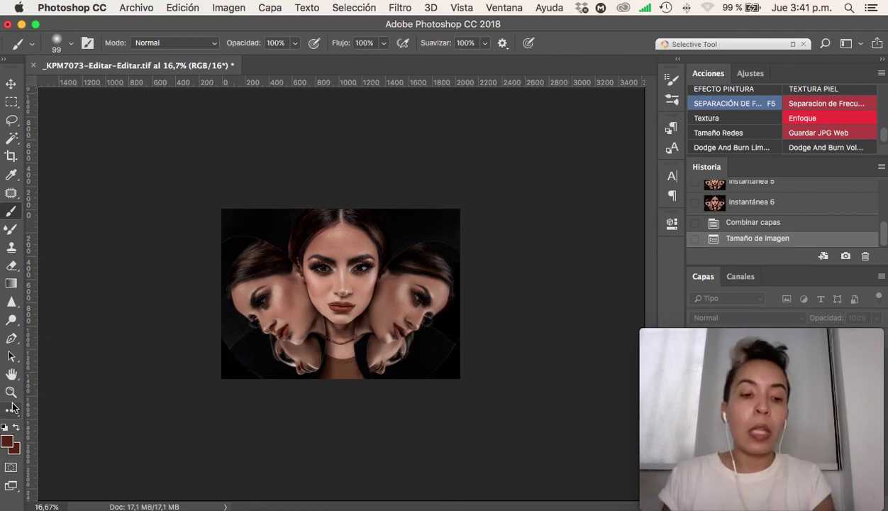
key(super+0)
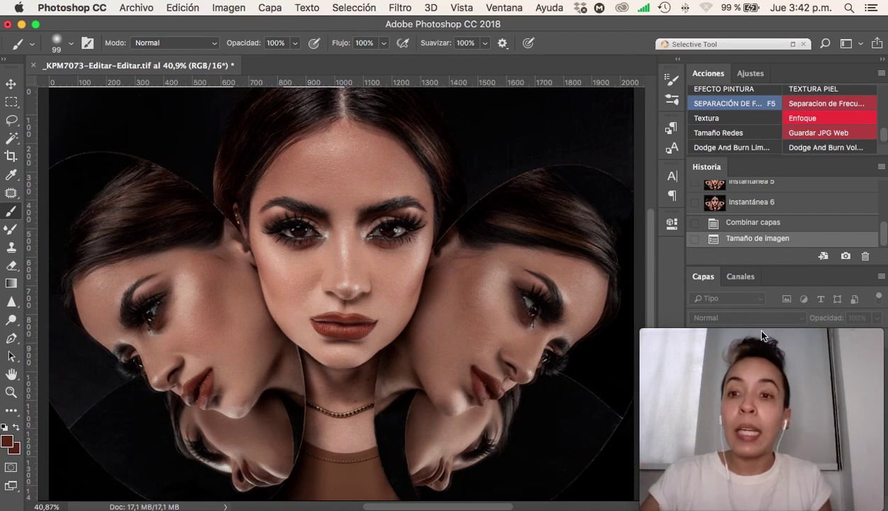
mouse_move(759, 335)
drag(767, 338, 585, 335)
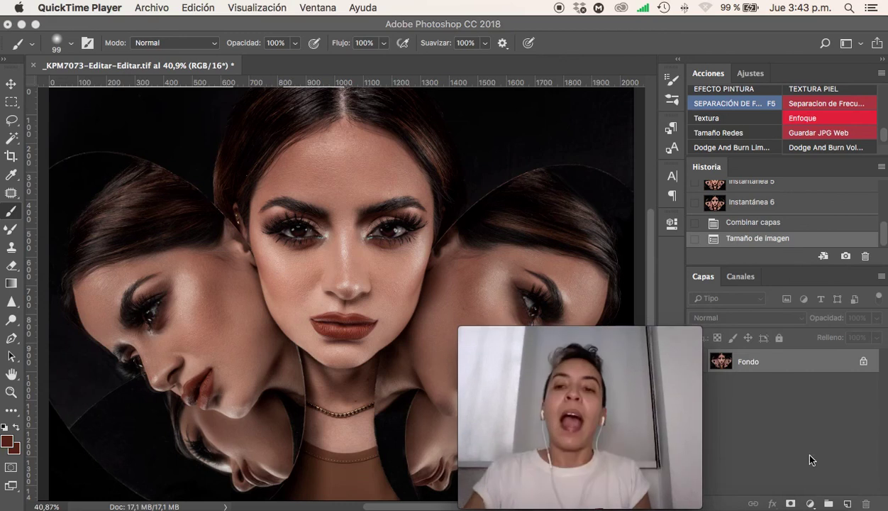
click(778, 366)
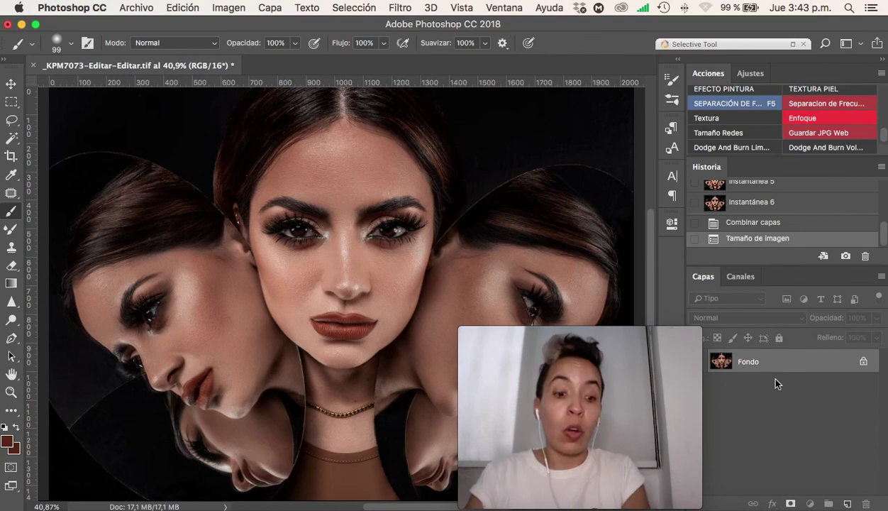
key(ctrl+j)
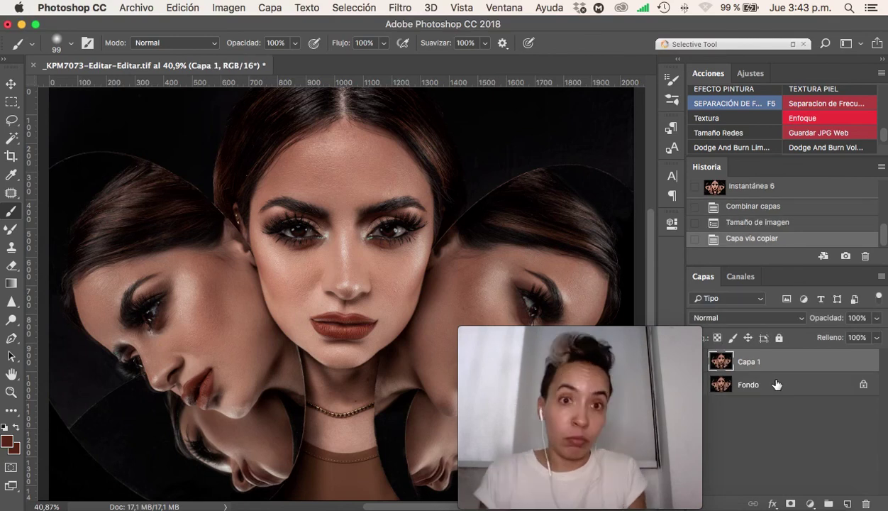
key(super+z)
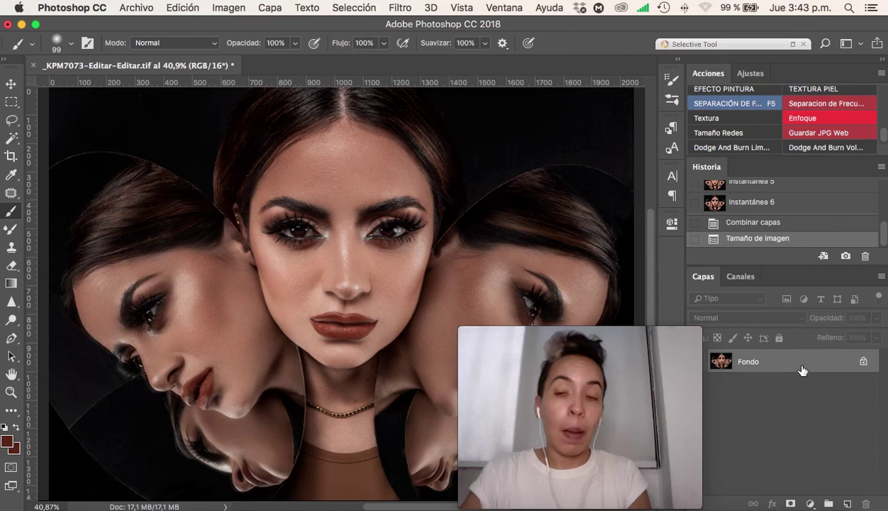
- Duplicate the Fondo layer and apply Smart Sharpen with amount 71%, radius 1.0 px, noise reduction 10% and Lens Blur removal
drag(794, 365, 852, 504)
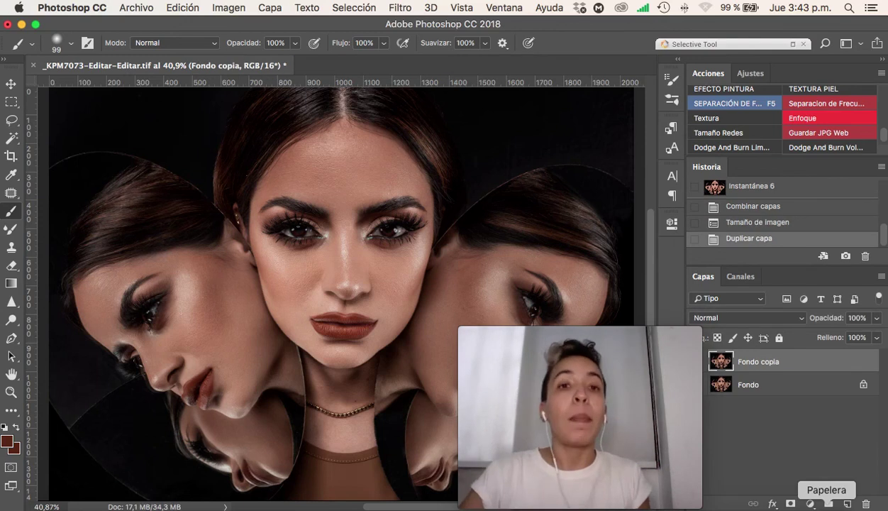
click(402, 8)
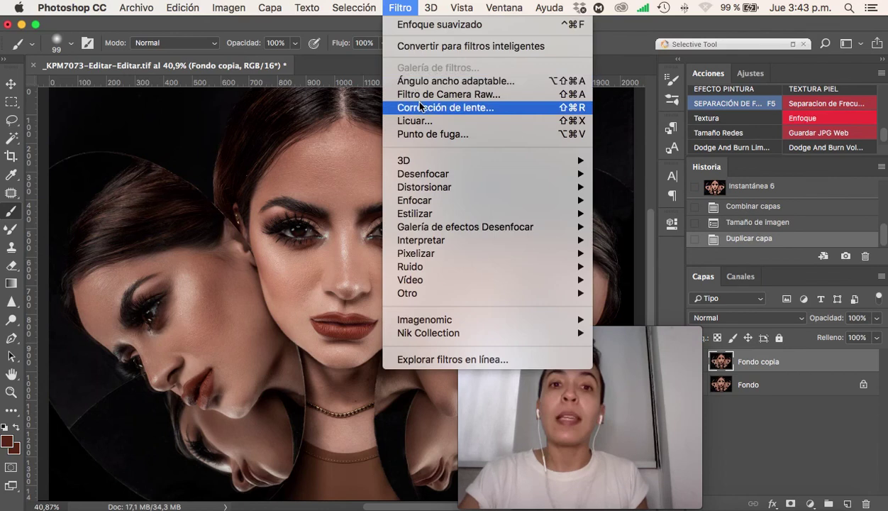
mouse_move(438, 202)
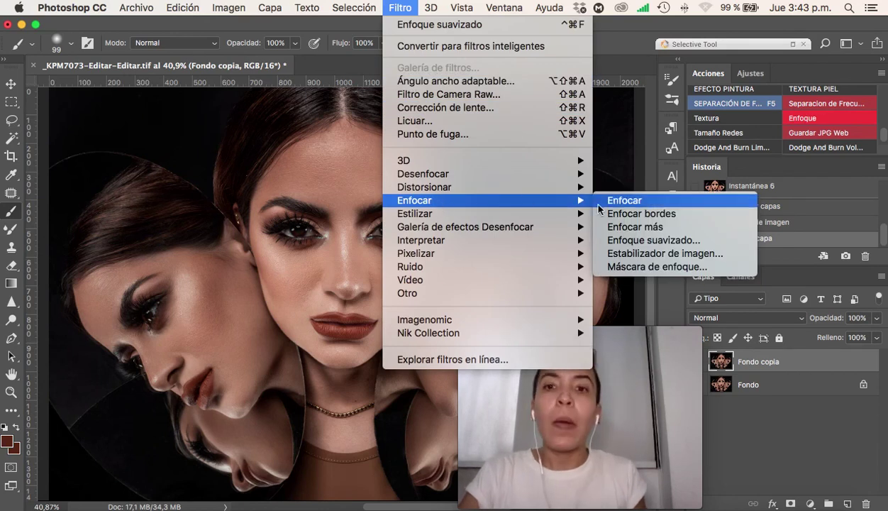
click(655, 242)
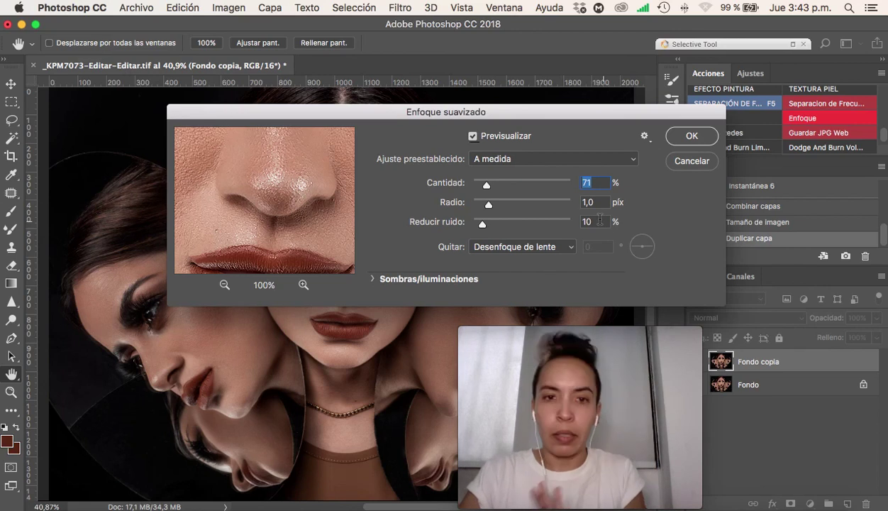
click(692, 135)
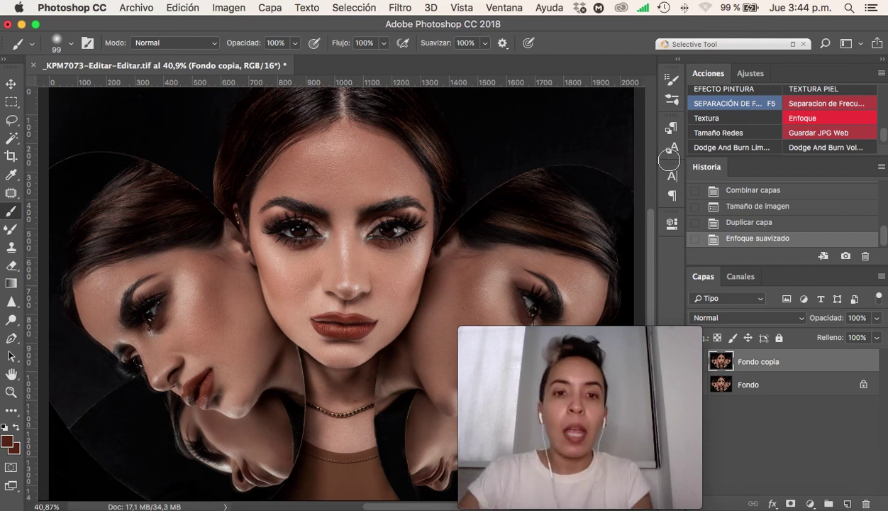
- Compare the face at 100% zoom with and without the sharpened Fondo copia layer
click(329, 238)
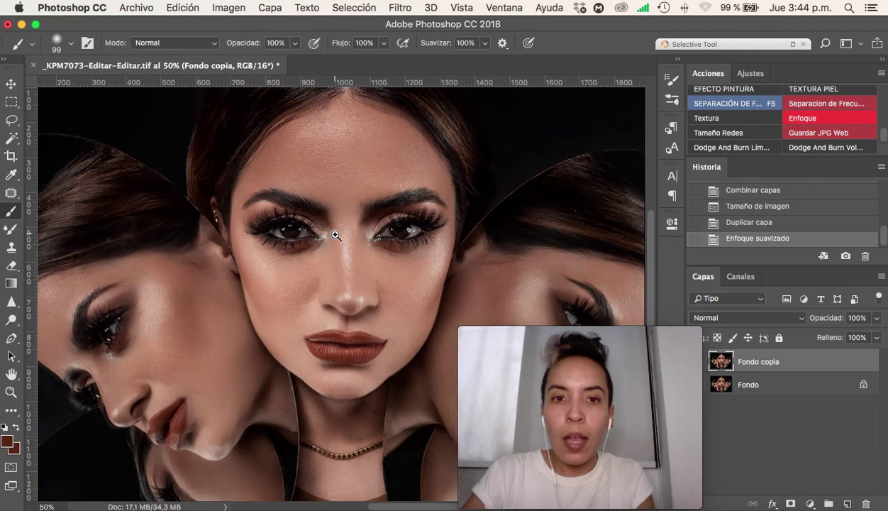
click(336, 235)
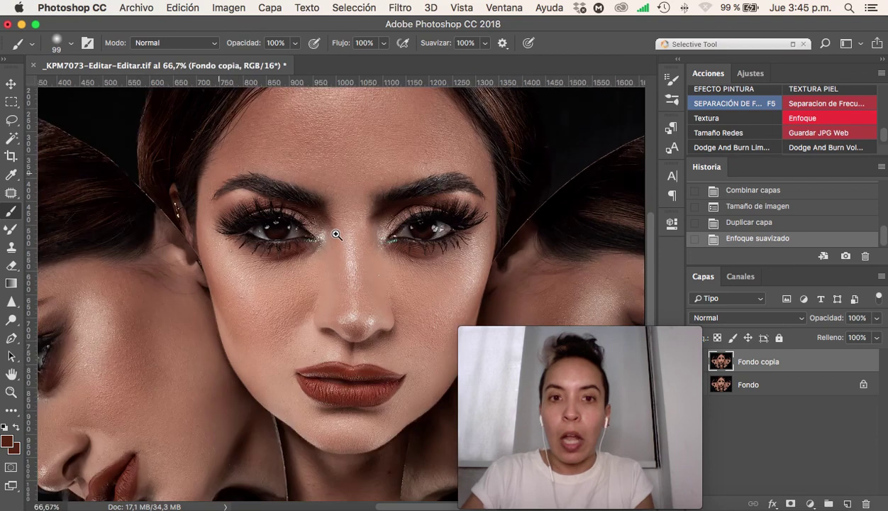
click(336, 235)
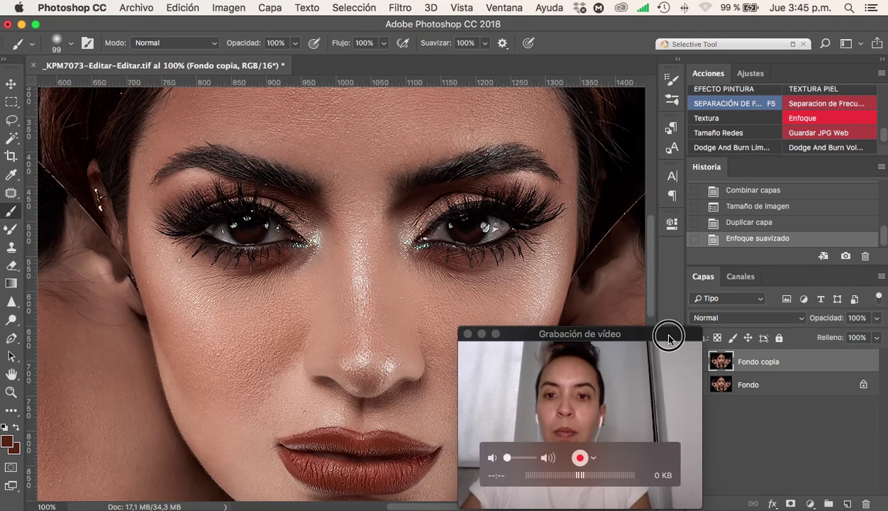
click(668, 338)
click(697, 364)
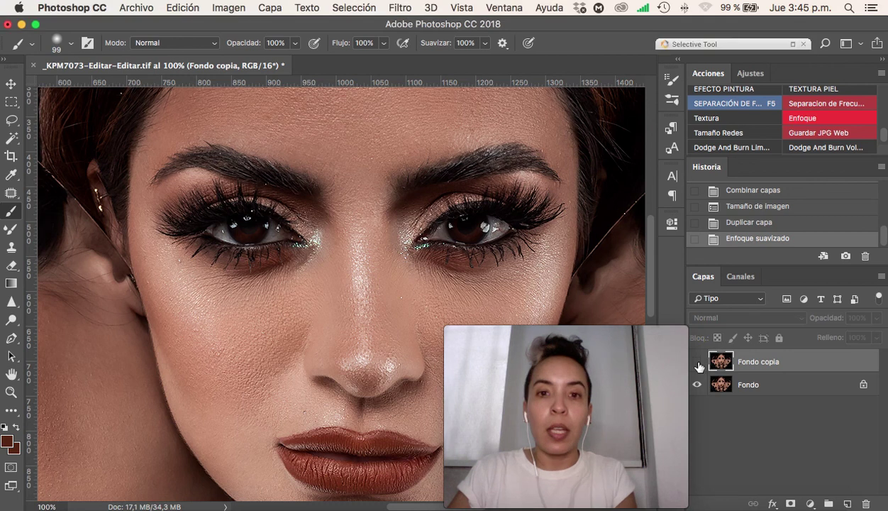
click(698, 364)
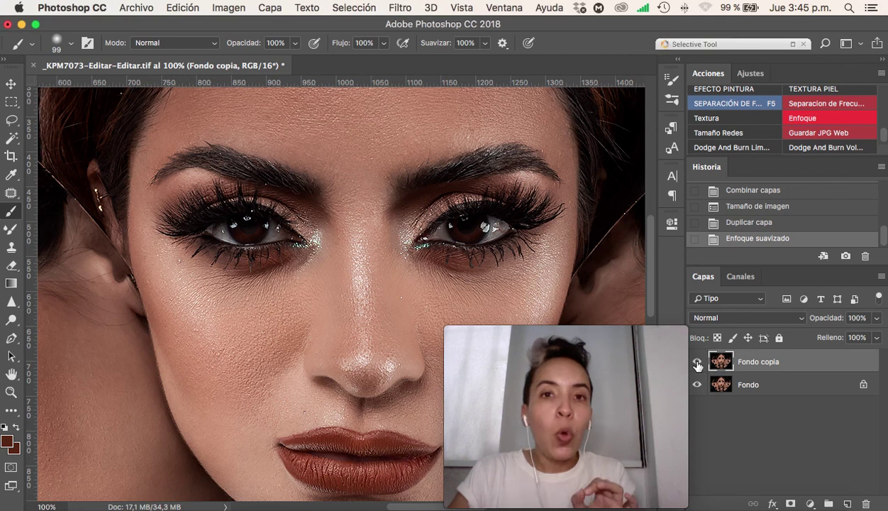
click(698, 363)
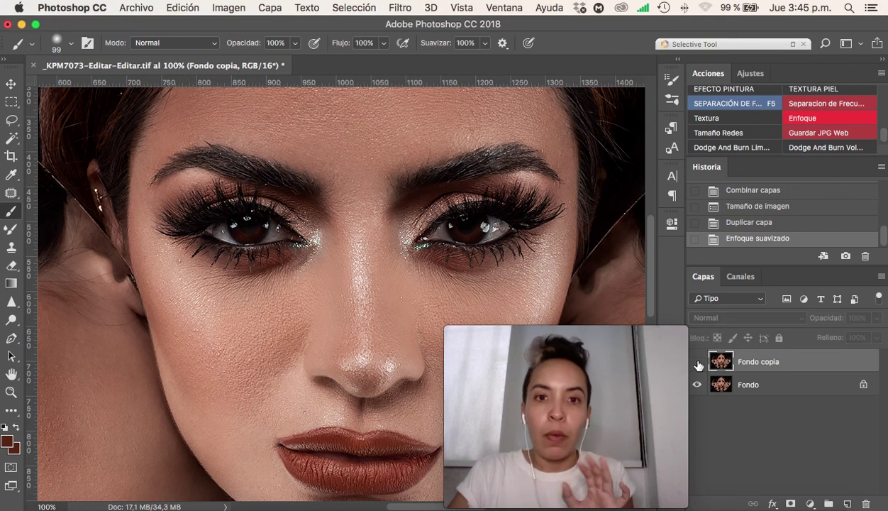
click(698, 363)
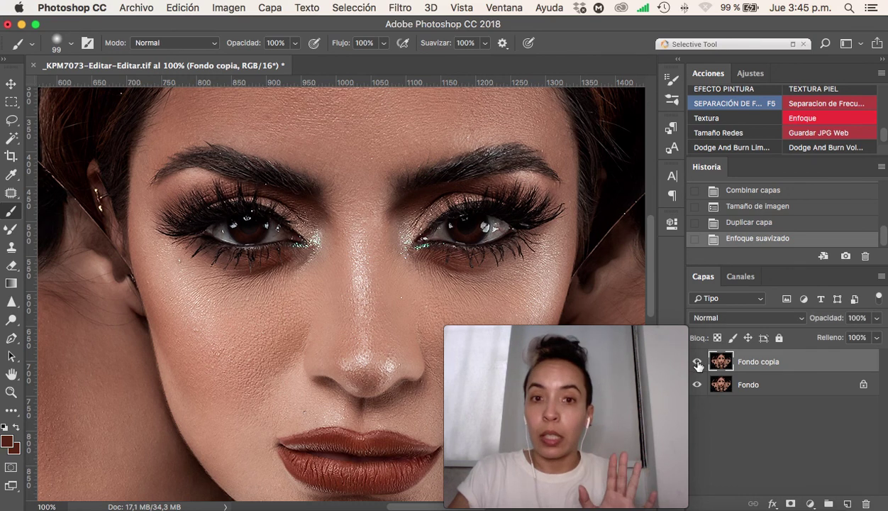
click(698, 363)
click(698, 364)
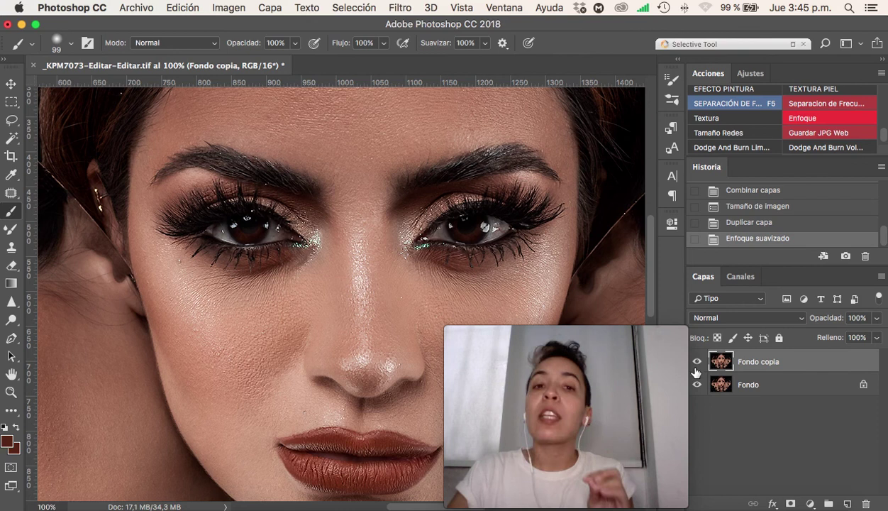
scroll(395, 303, down, 5)
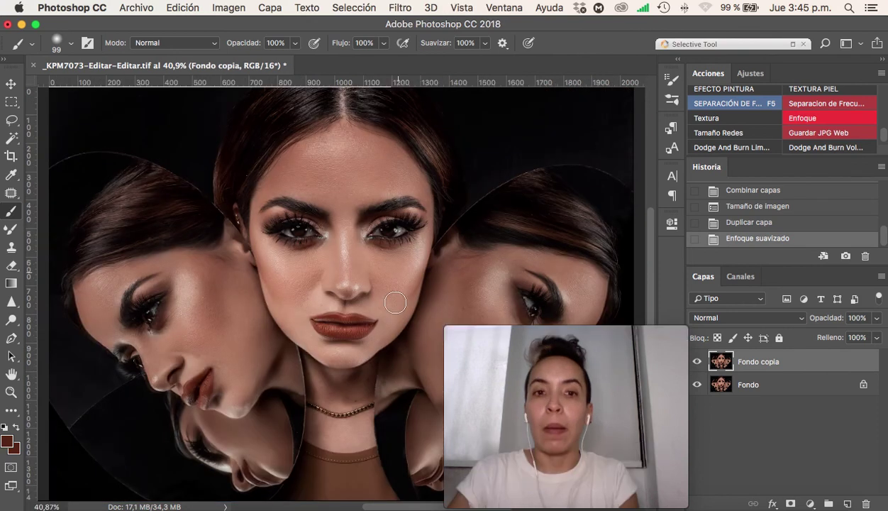
- Try hiding the sharpening over the hair by adding a mask to Fondo copia and painting it black with a 158 px brush
mouse_move(554, 341)
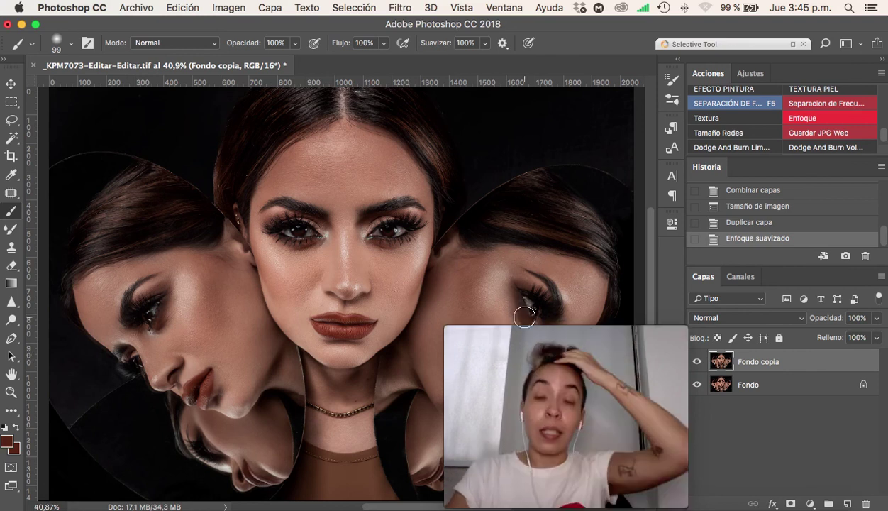
mouse_move(522, 330)
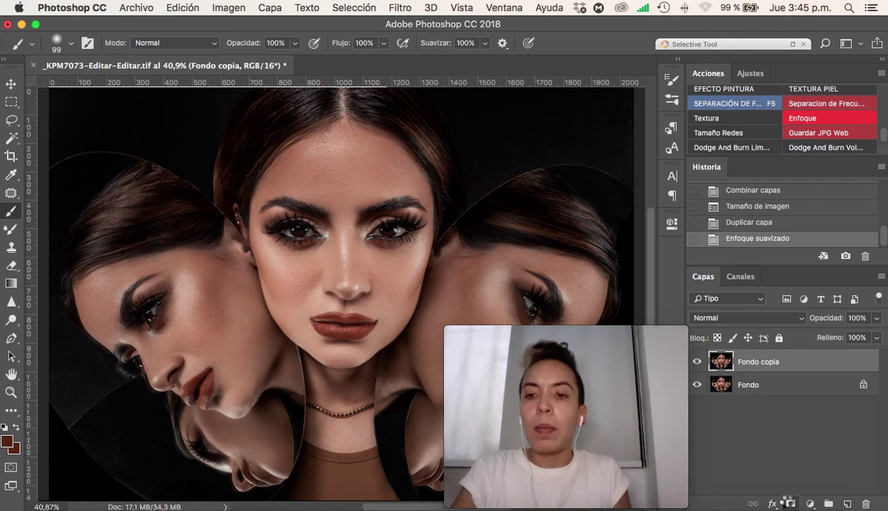
click(789, 503)
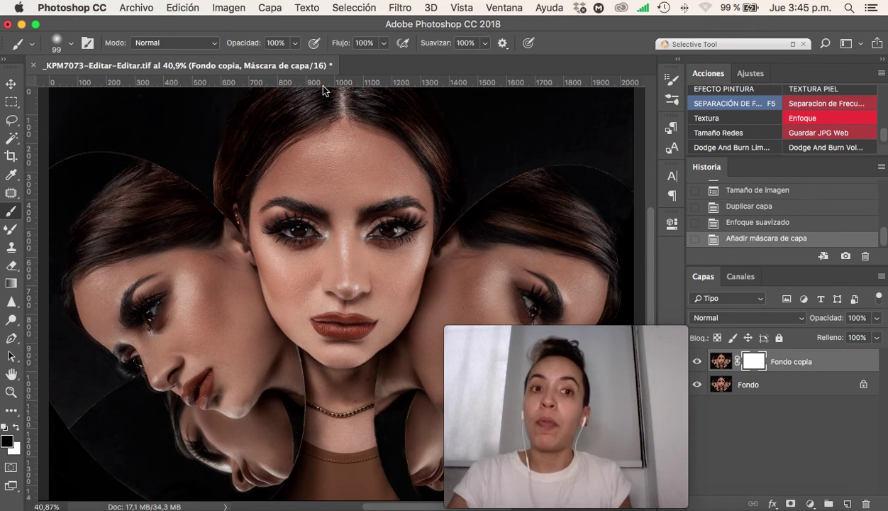
click(285, 125)
drag(285, 125, 312, 126)
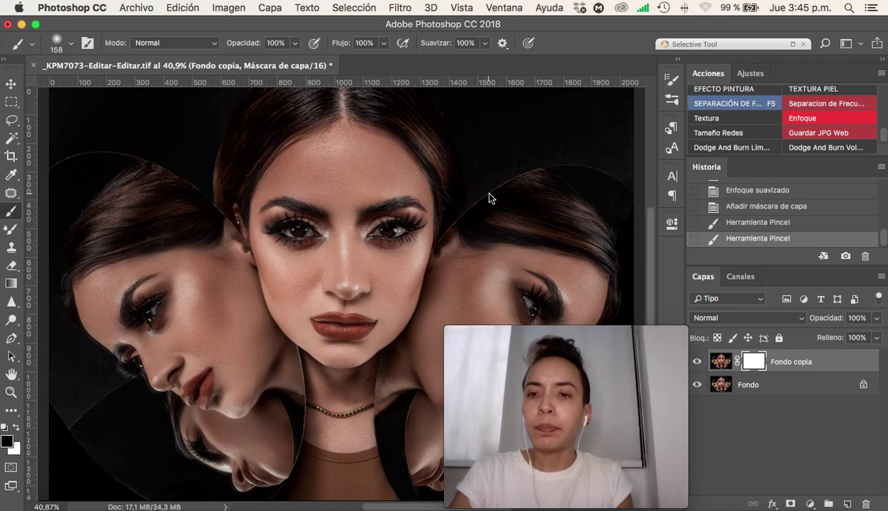
mouse_move(490, 196)
mouse_down()
mouse_move(508, 213)
mouse_move(458, 220)
mouse_up()
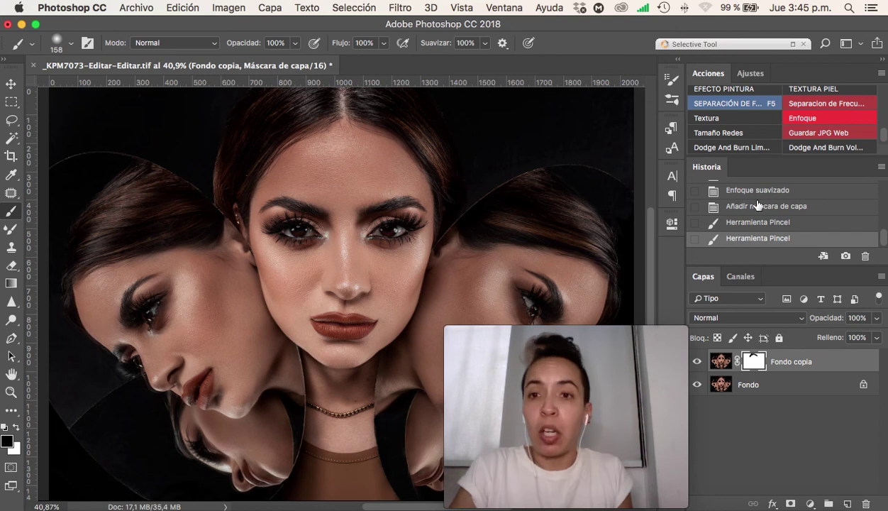
click(737, 190)
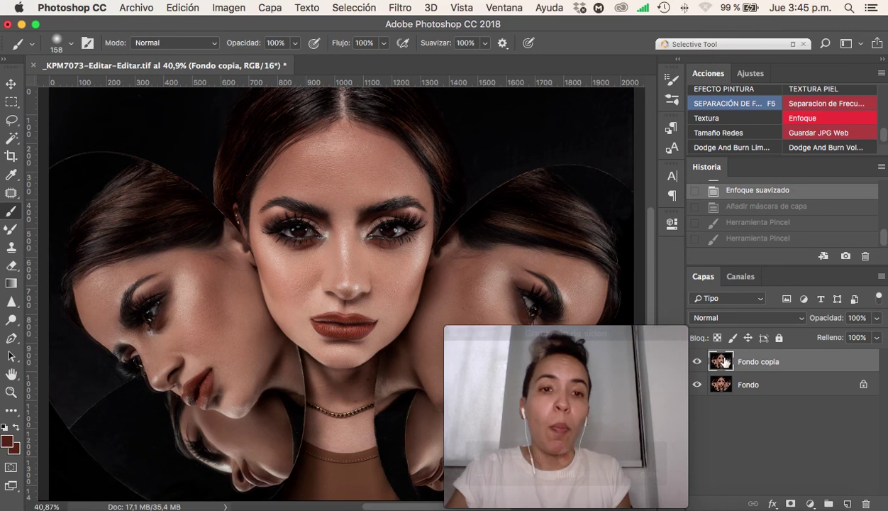
- Merge the sharpened Fondo copia layer and the Fondo layer into one layer
click(763, 387)
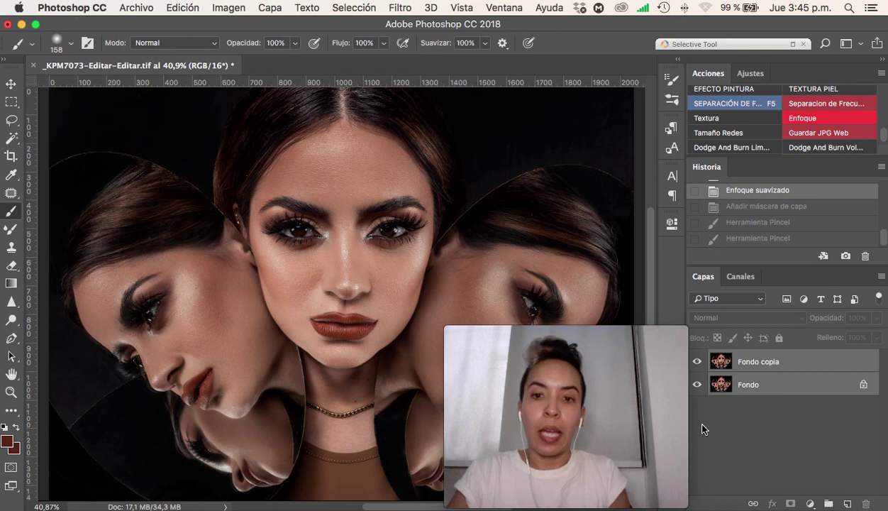
right_click(763, 391)
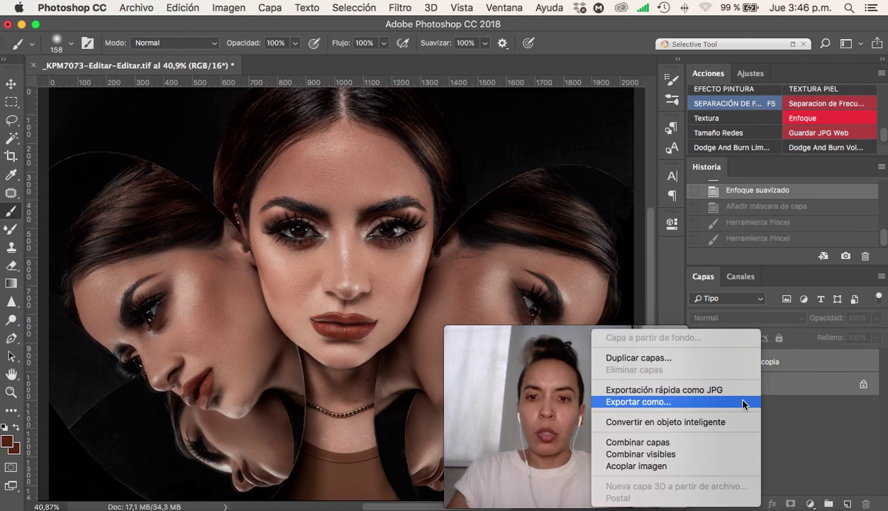
click(707, 442)
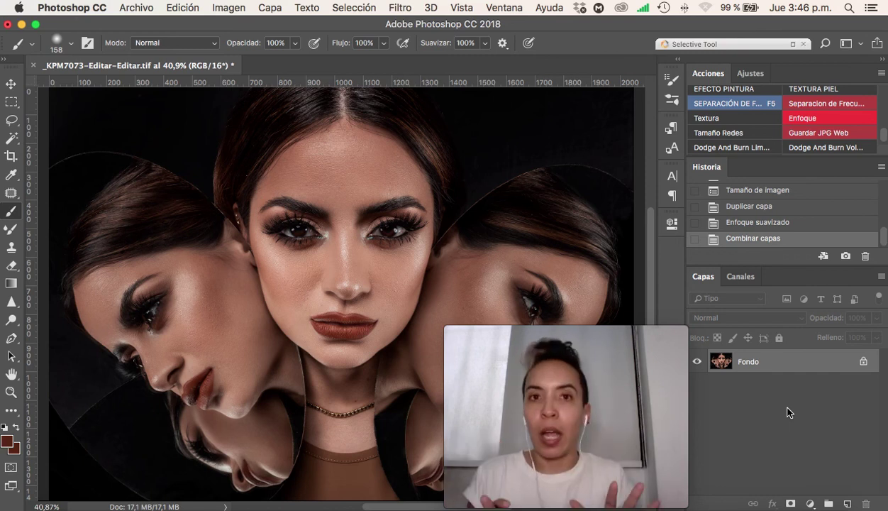
- Try exporting the image with Save for Web as a JPEG at Máxima quality, named _KPM7073-Editar-Editar.jpg, in the Expor 2 folder
click(136, 8)
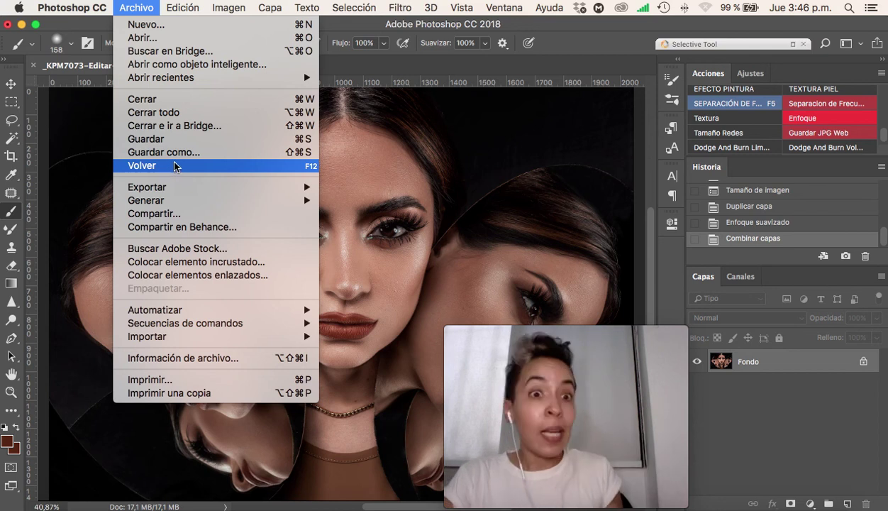
mouse_move(152, 196)
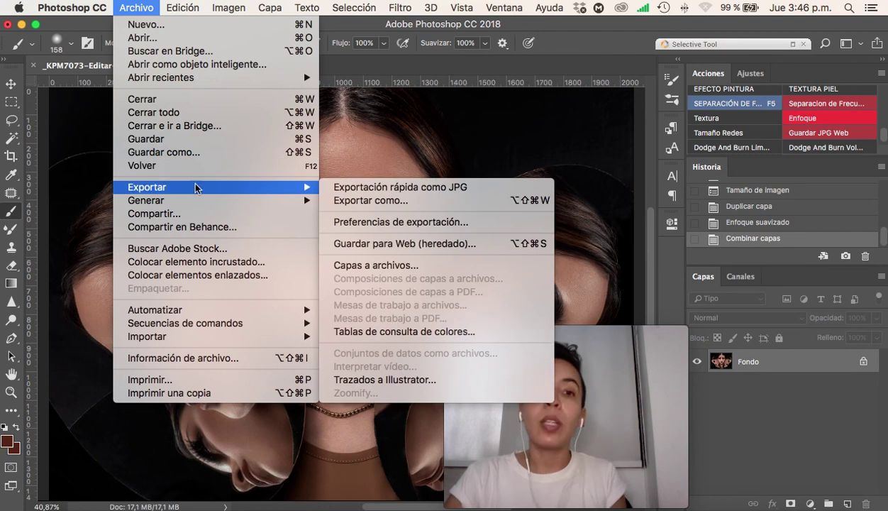
click(452, 246)
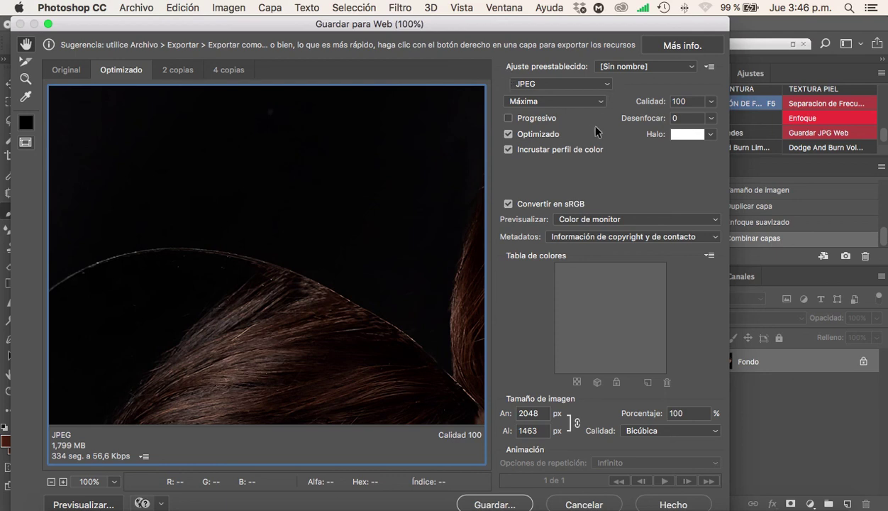
click(599, 101)
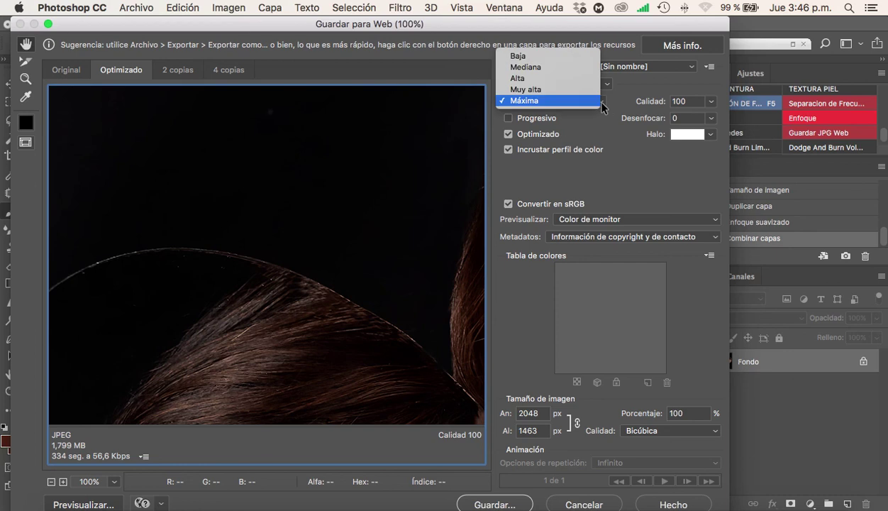
click(595, 101)
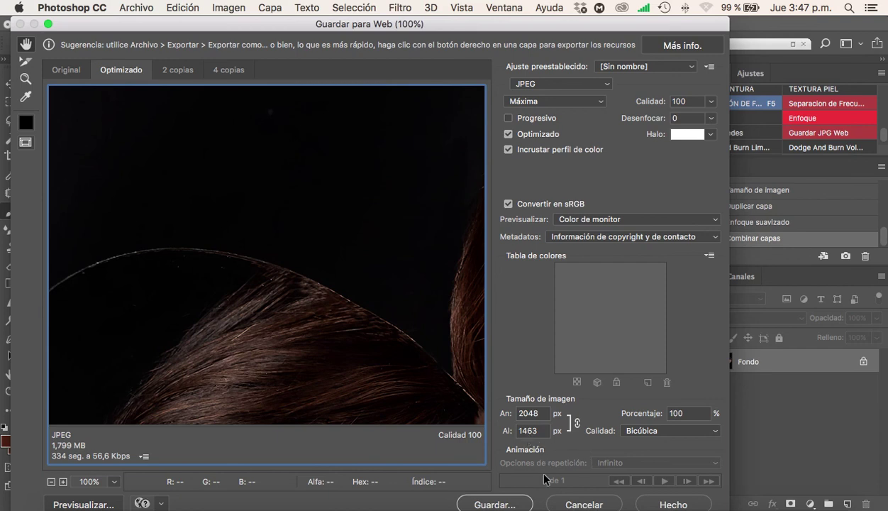
click(495, 503)
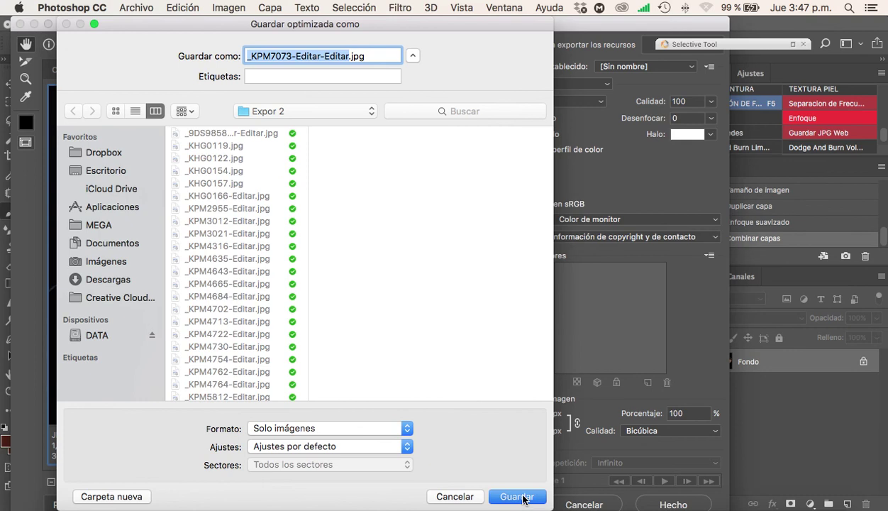
click(463, 497)
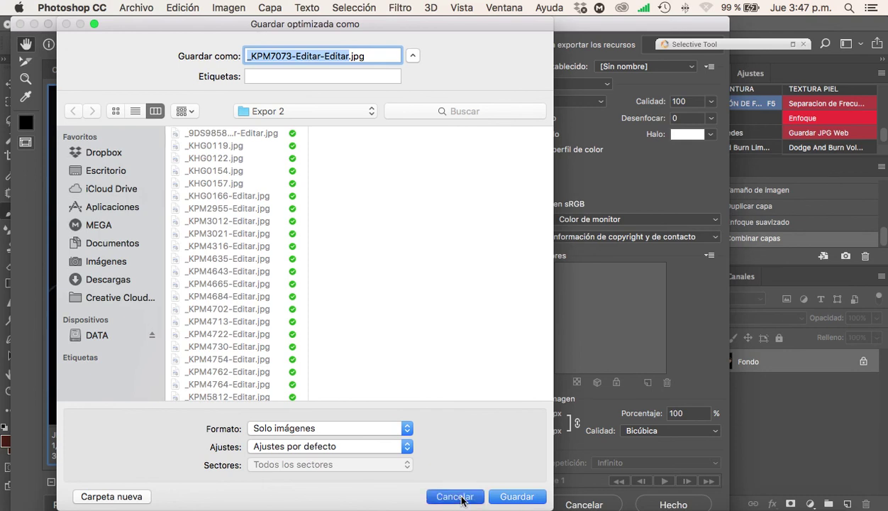
click(578, 503)
drag(568, 332, 707, 318)
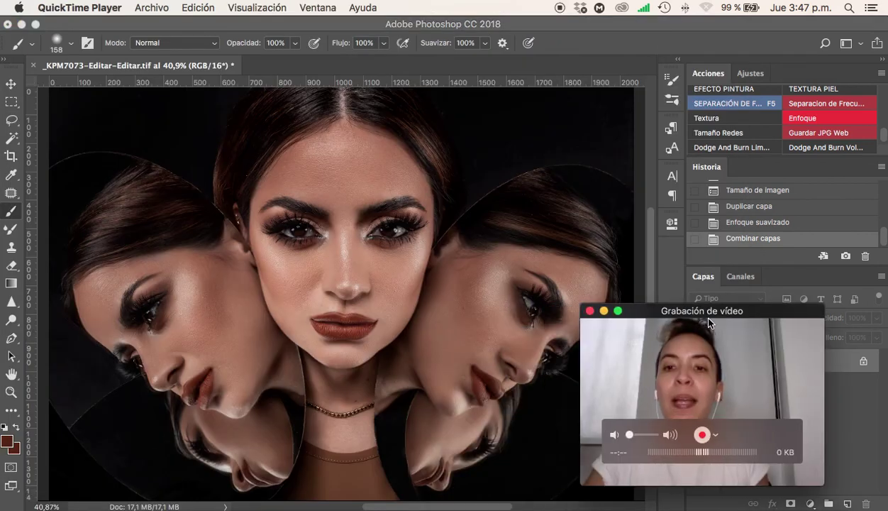